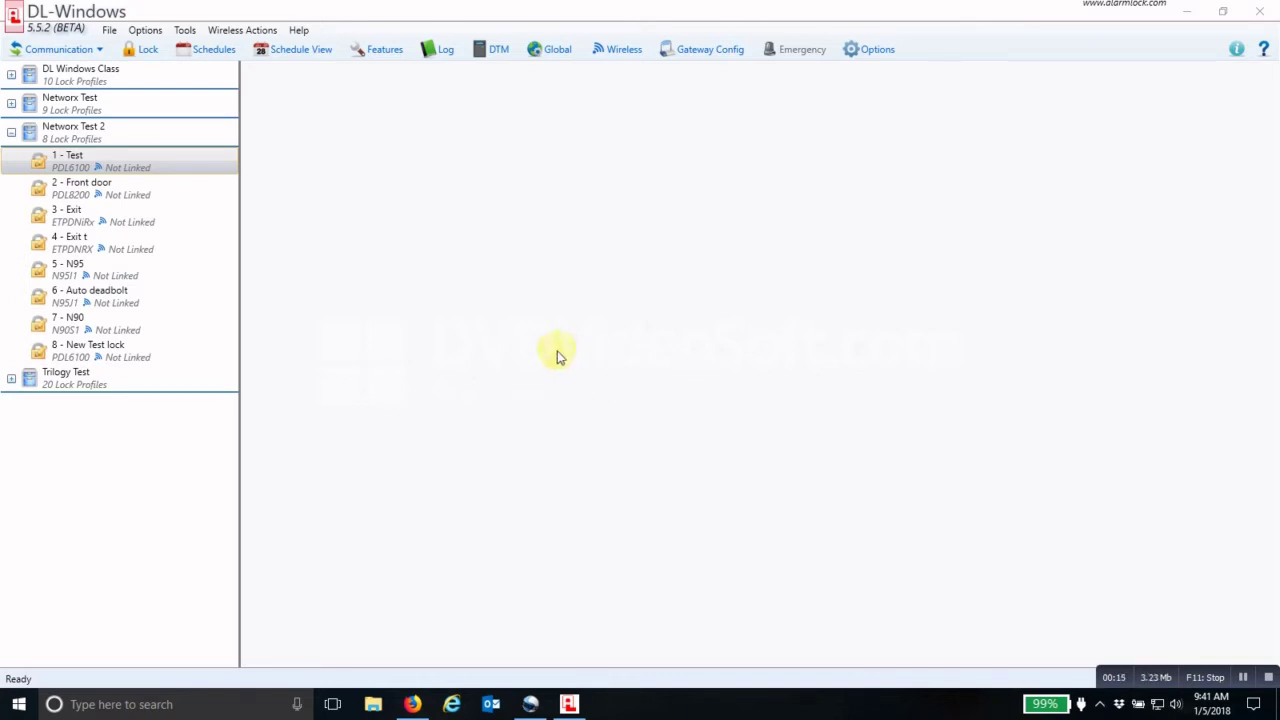
# Select the '1 - Test' lock in the Networx Test 2 lock list.
pyautogui.click(86, 168)
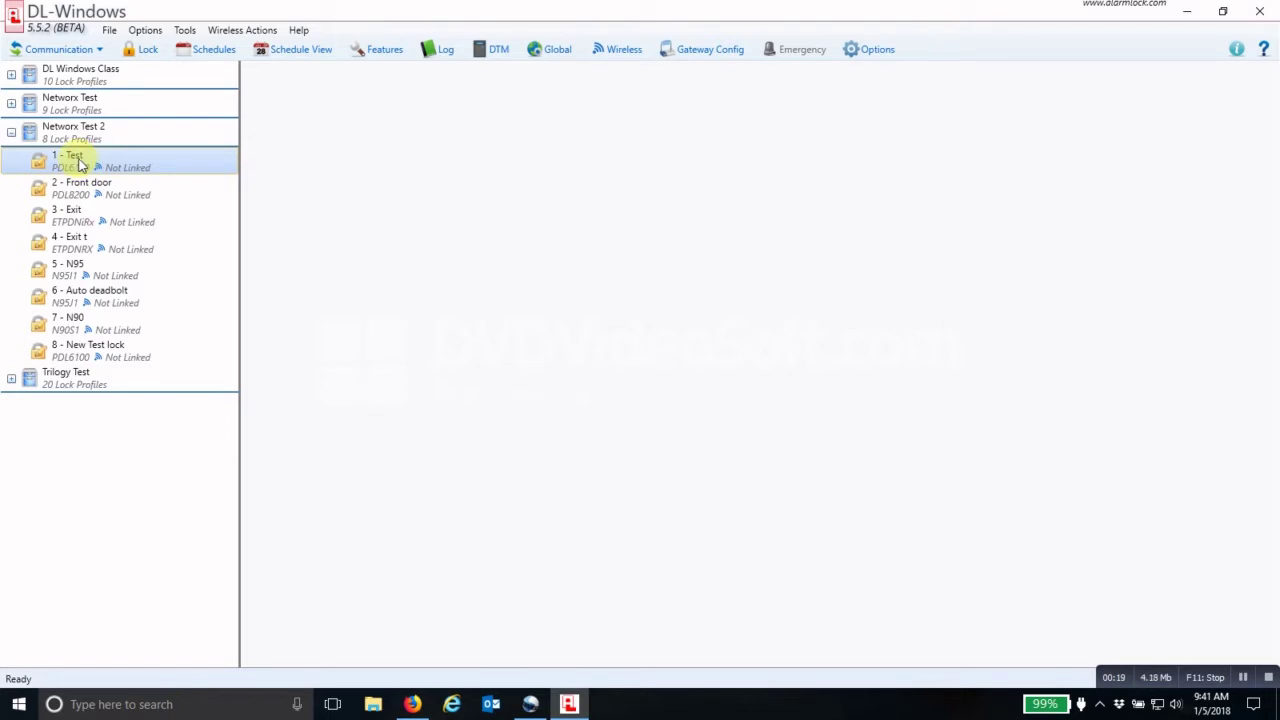
# Open the Test lock's user data and enlarge the window to show every user row.
pyautogui.doubleClick(86, 168)
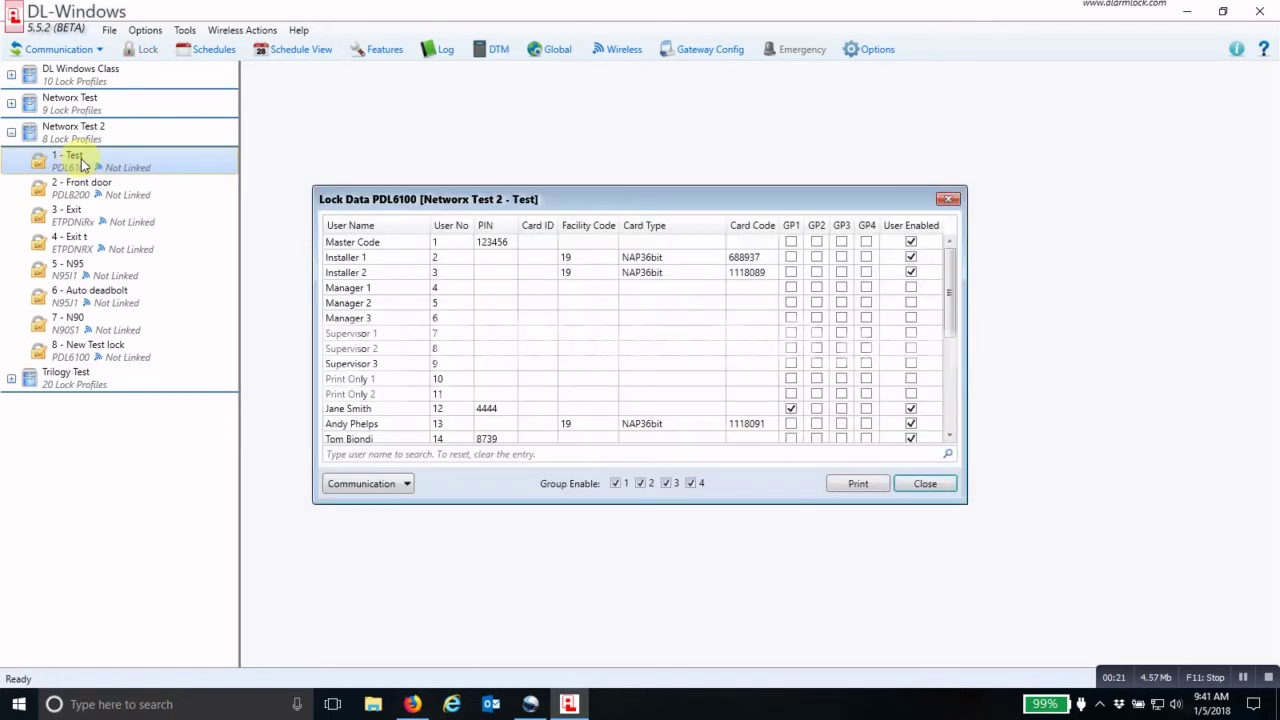
pyautogui.moveTo(410, 178); pyautogui.dragTo(416, 128)
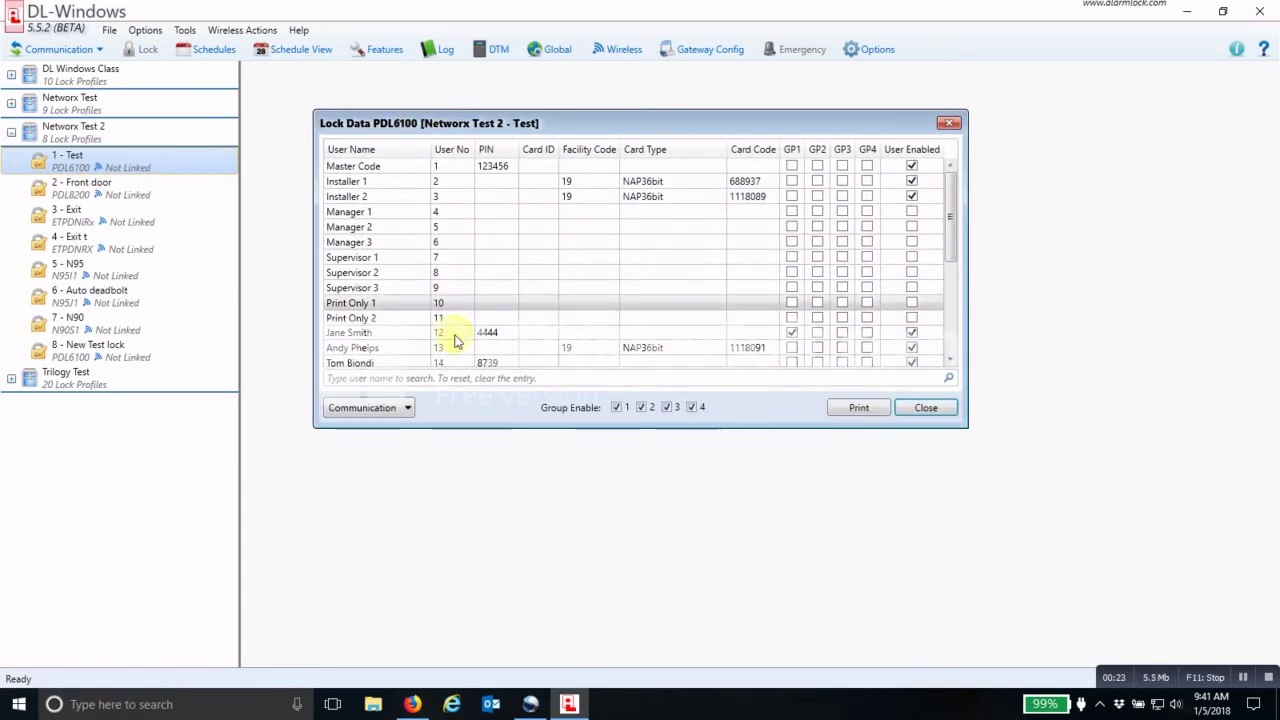
pyautogui.moveTo(493, 425); pyautogui.dragTo(503, 615)
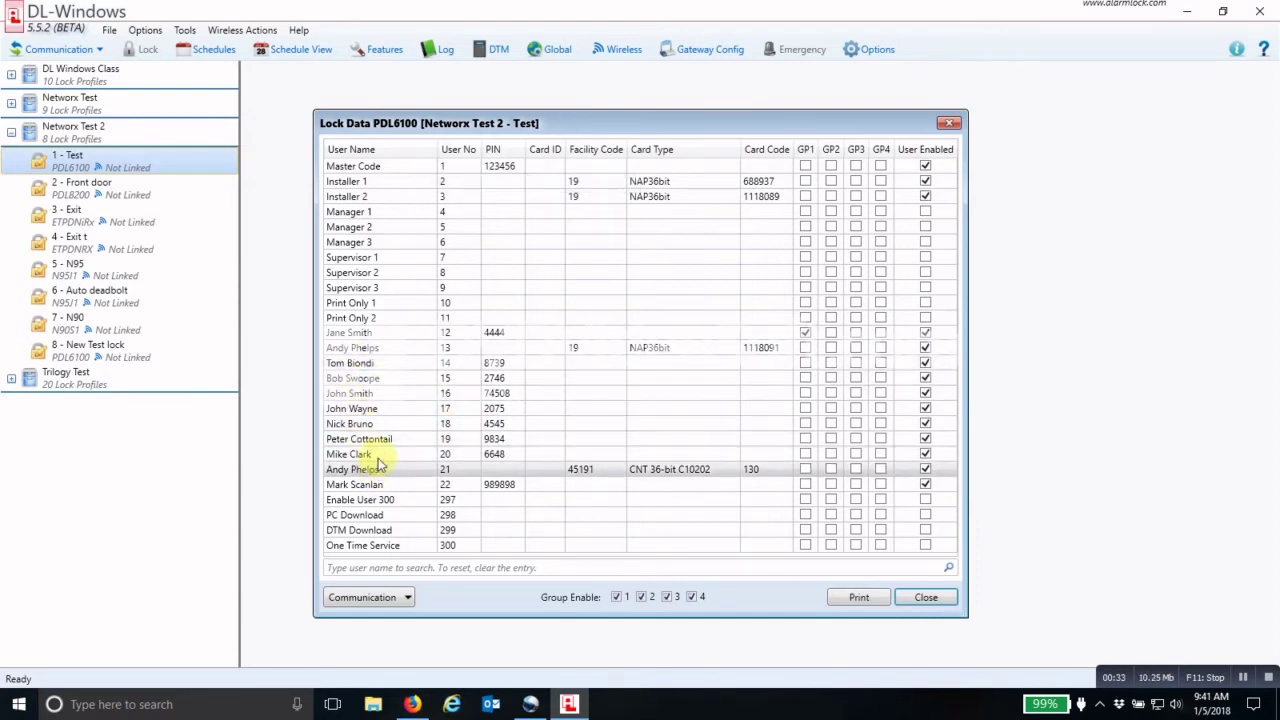
# Locate user number 13 in the list, then close the user data.
pyautogui.click(365, 350)
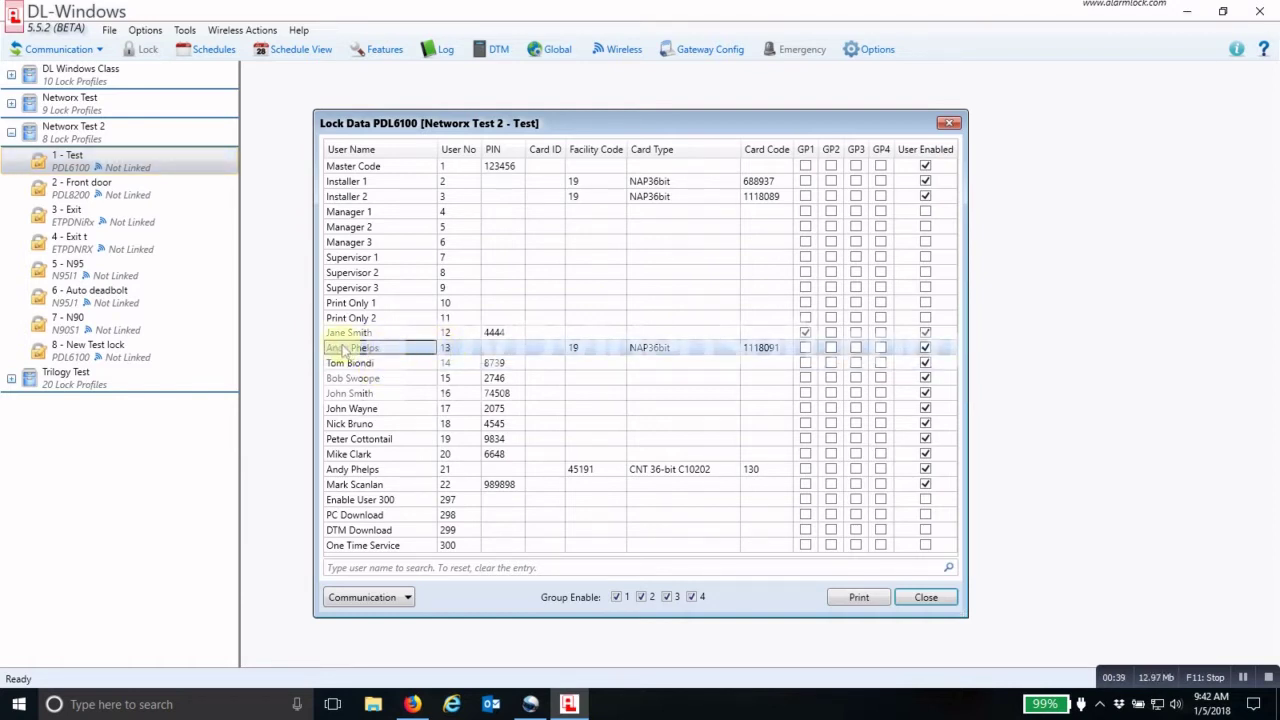
pyautogui.click(449, 348)
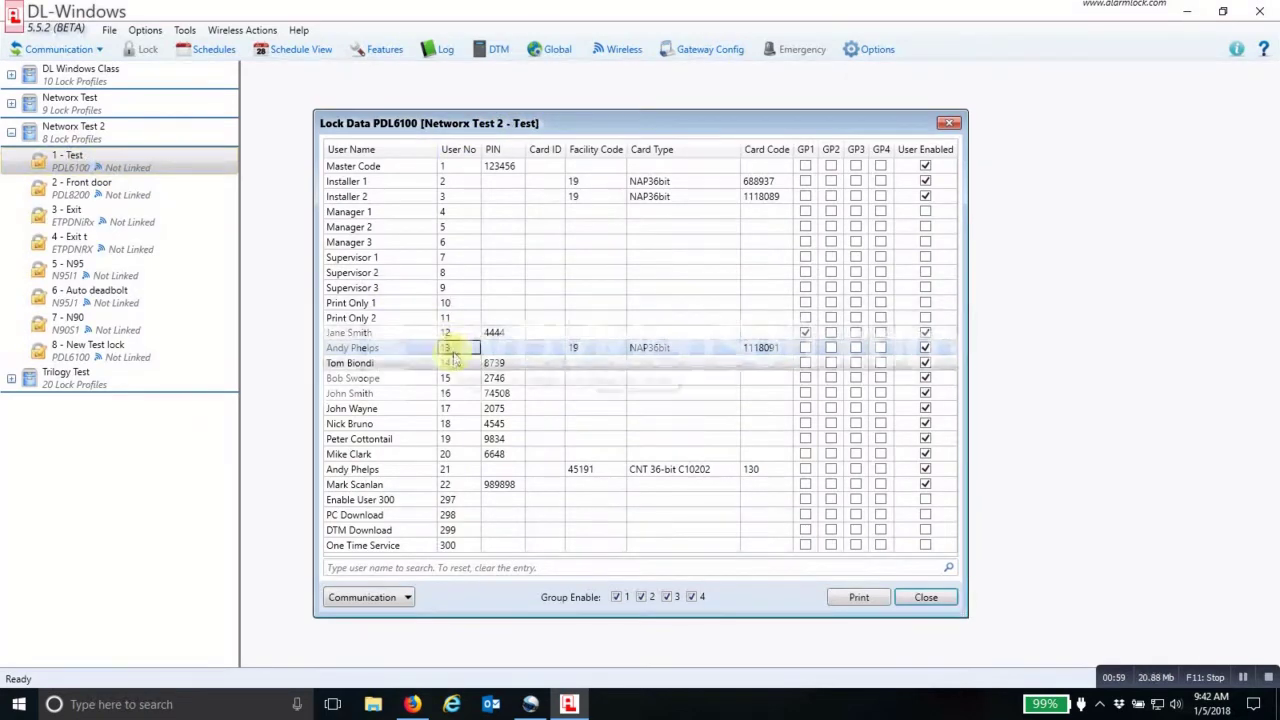
pyautogui.click(927, 598)
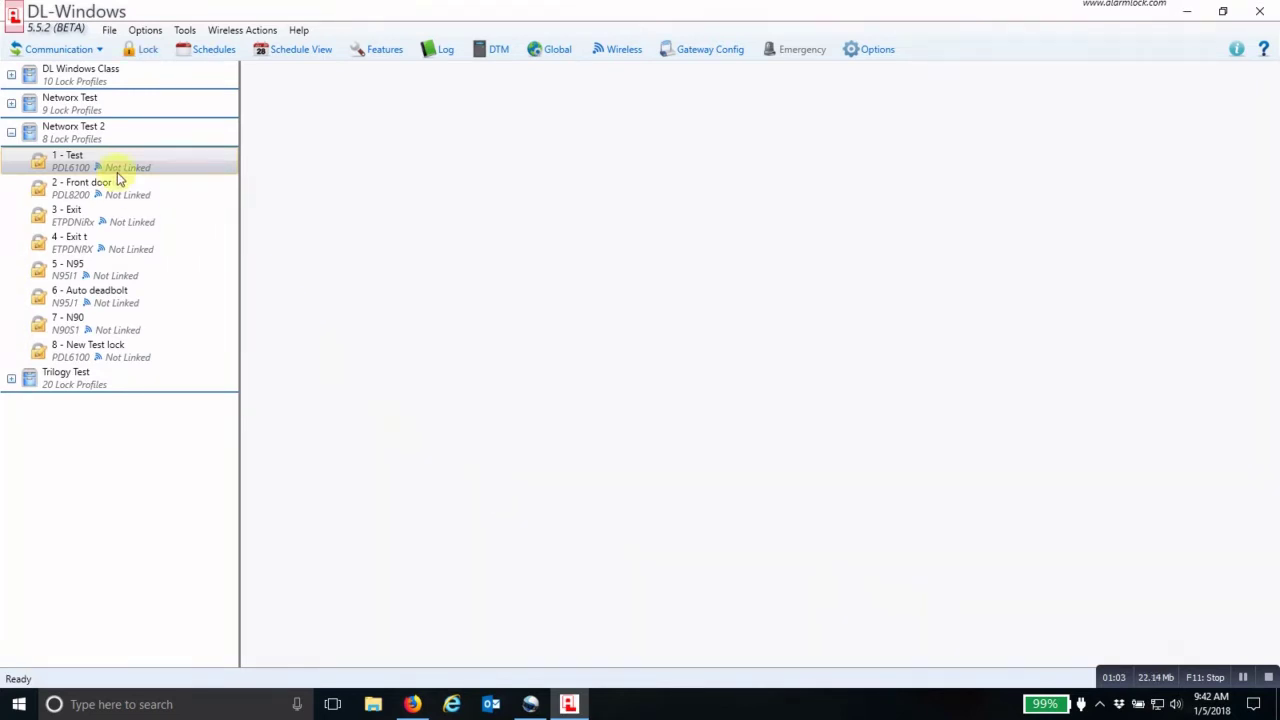
# Set Tuesday's Time Zone 1 start to 07:00 AM and apply it as every day's start.
pyautogui.click(207, 51)
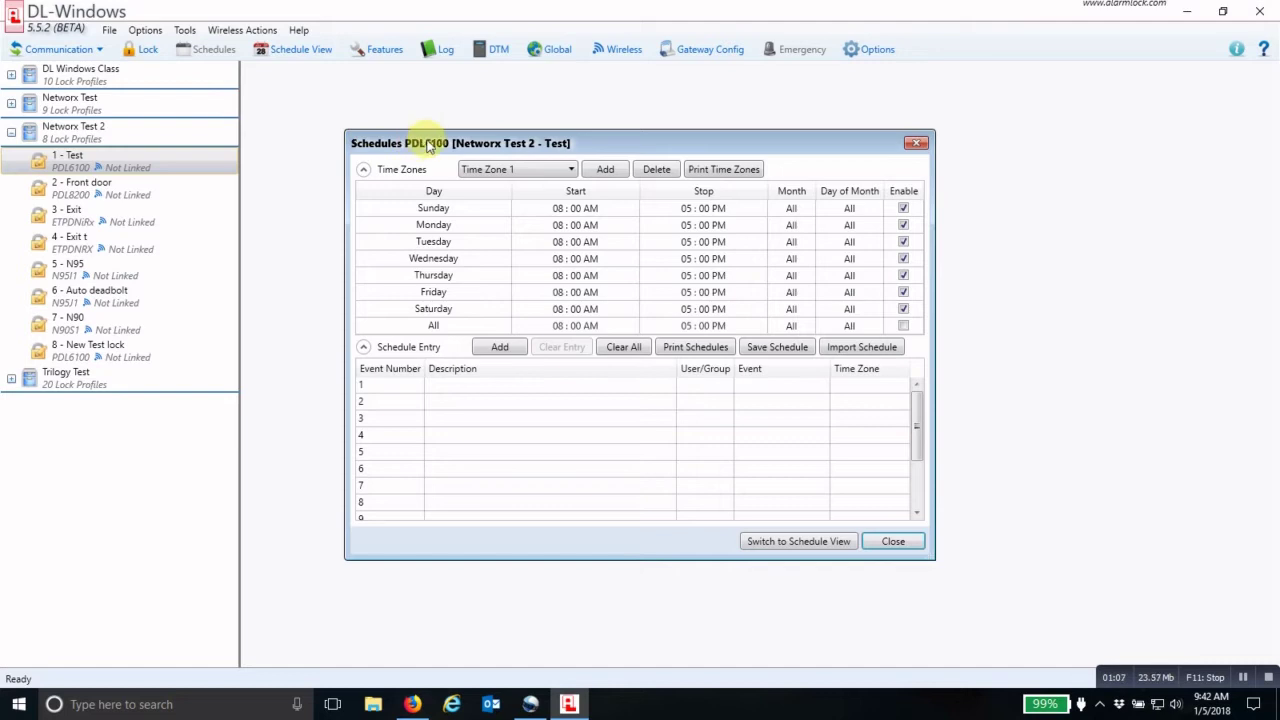
pyautogui.click(557, 243)
pyautogui.click(545, 243)
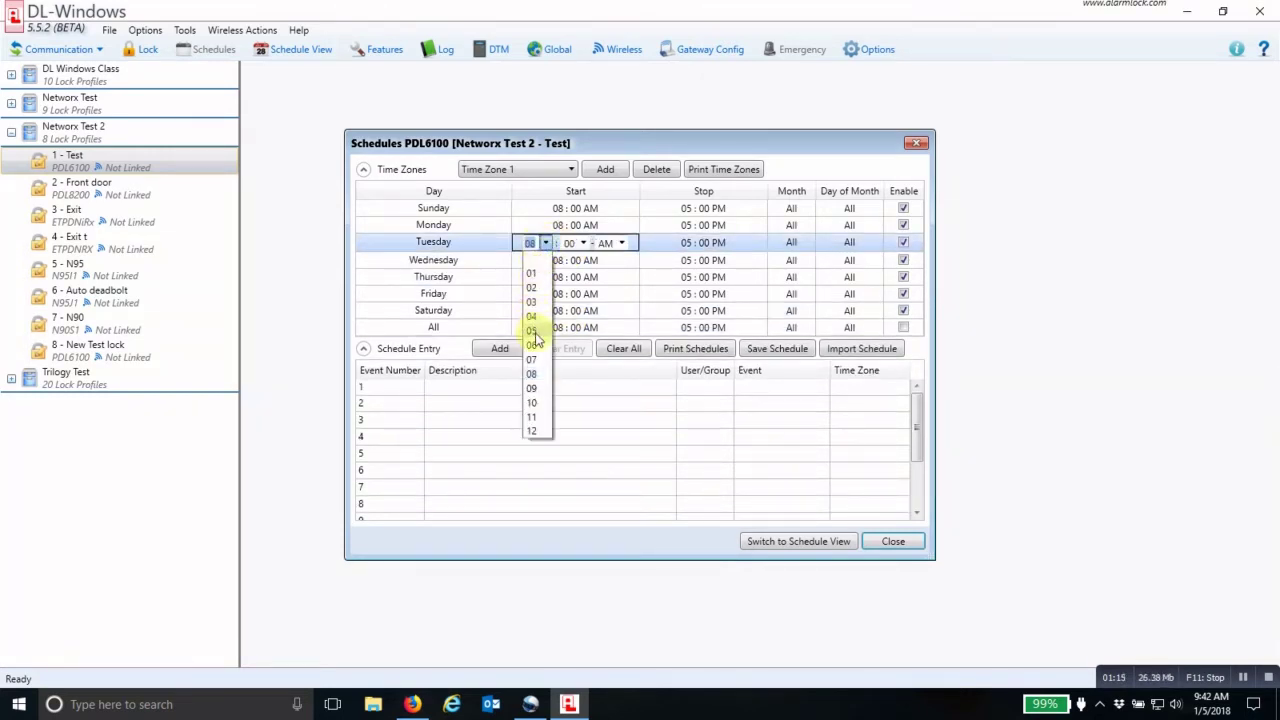
pyautogui.click(532, 359)
pyautogui.click(575, 277)
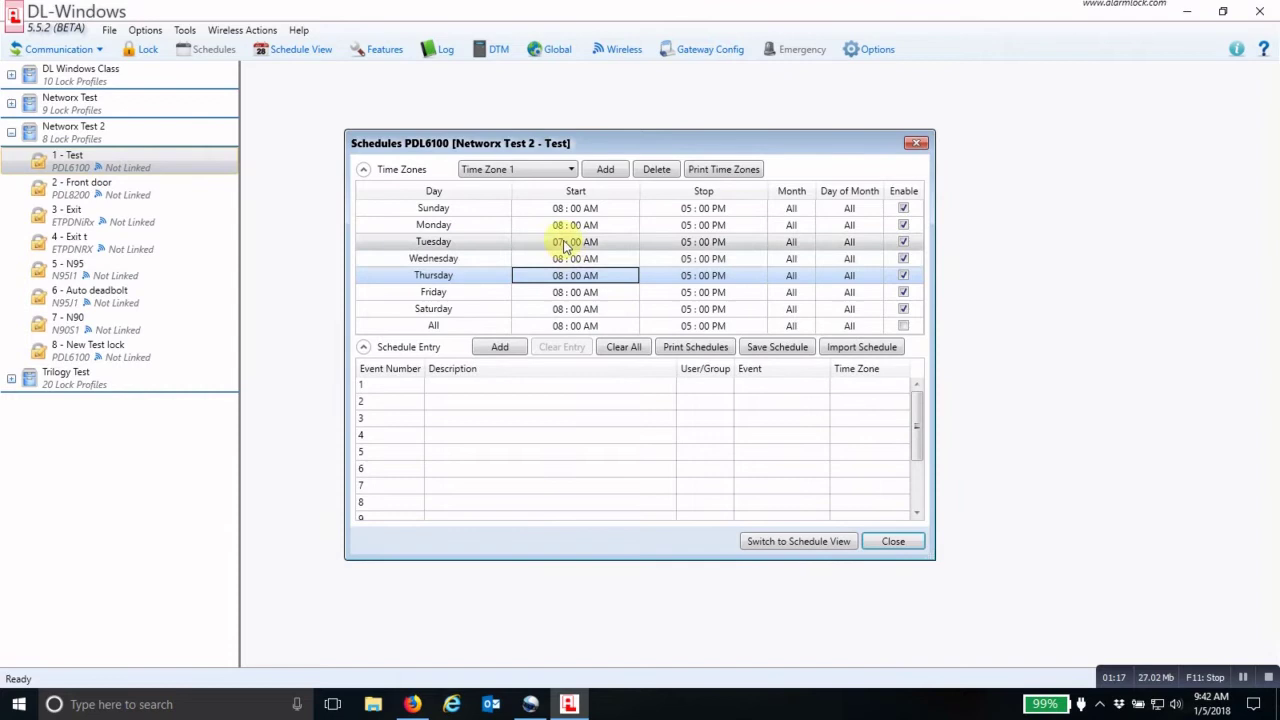
pyautogui.click(565, 242)
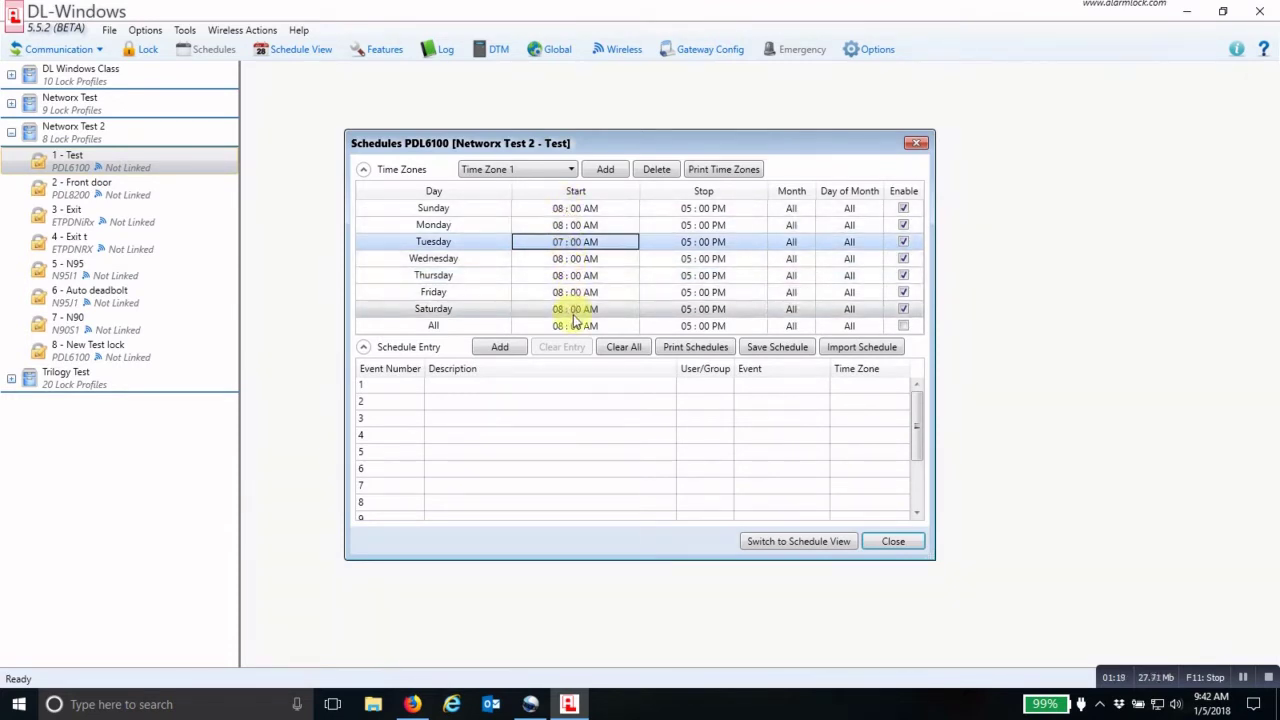
pyautogui.rightClick(568, 246)
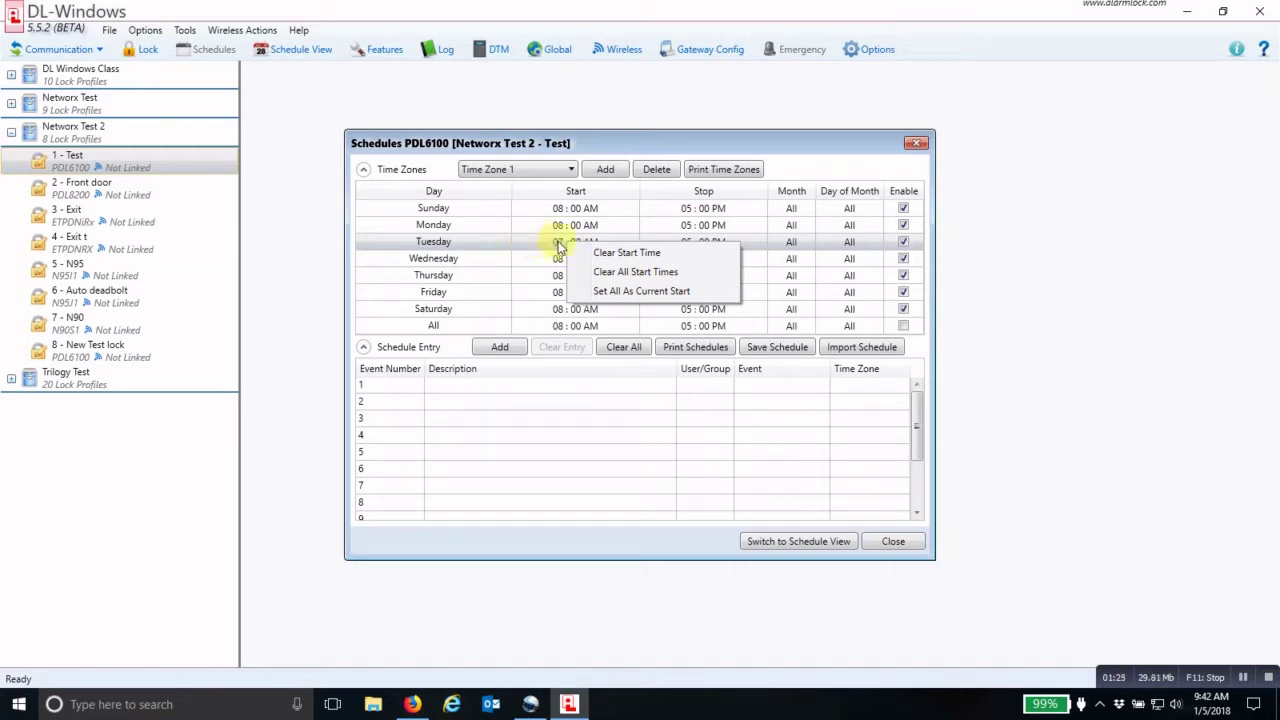
pyautogui.click(608, 294)
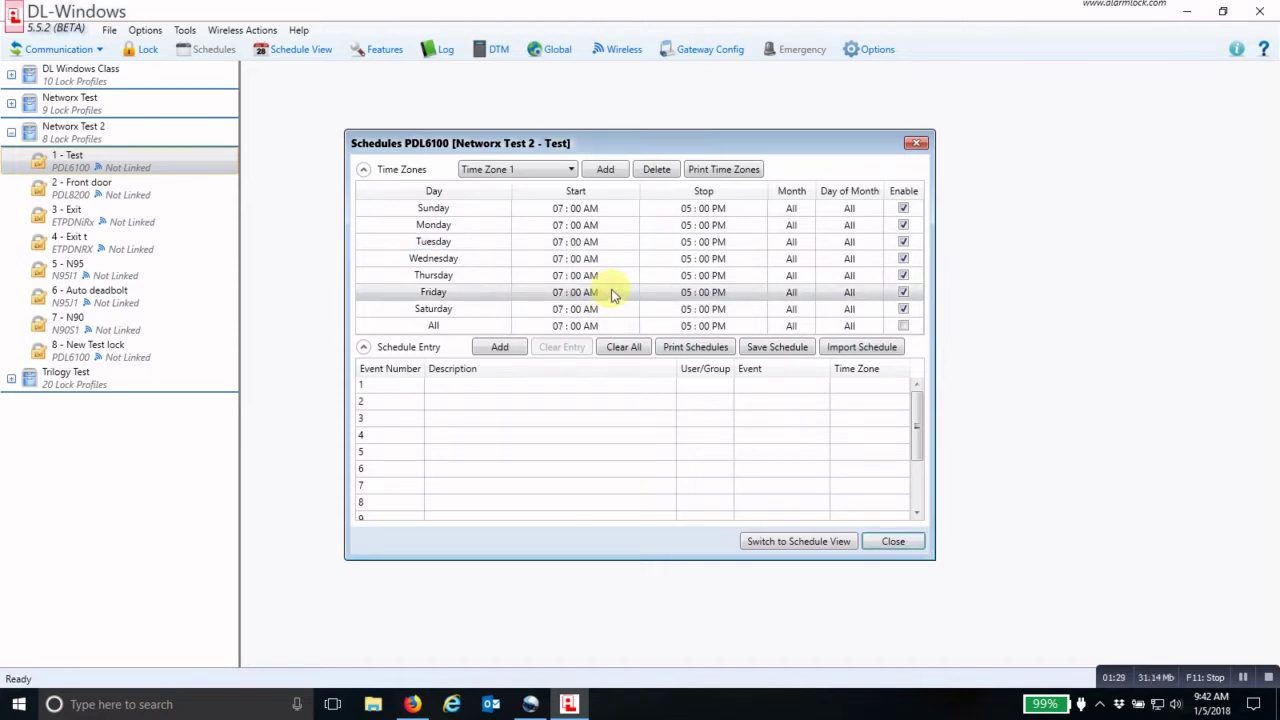
# Make Time Zone 1 stop at 04:00 PM every day and disable Sunday and Saturday.
pyautogui.click(693, 248)
pyautogui.click(692, 244)
pyautogui.click(673, 243)
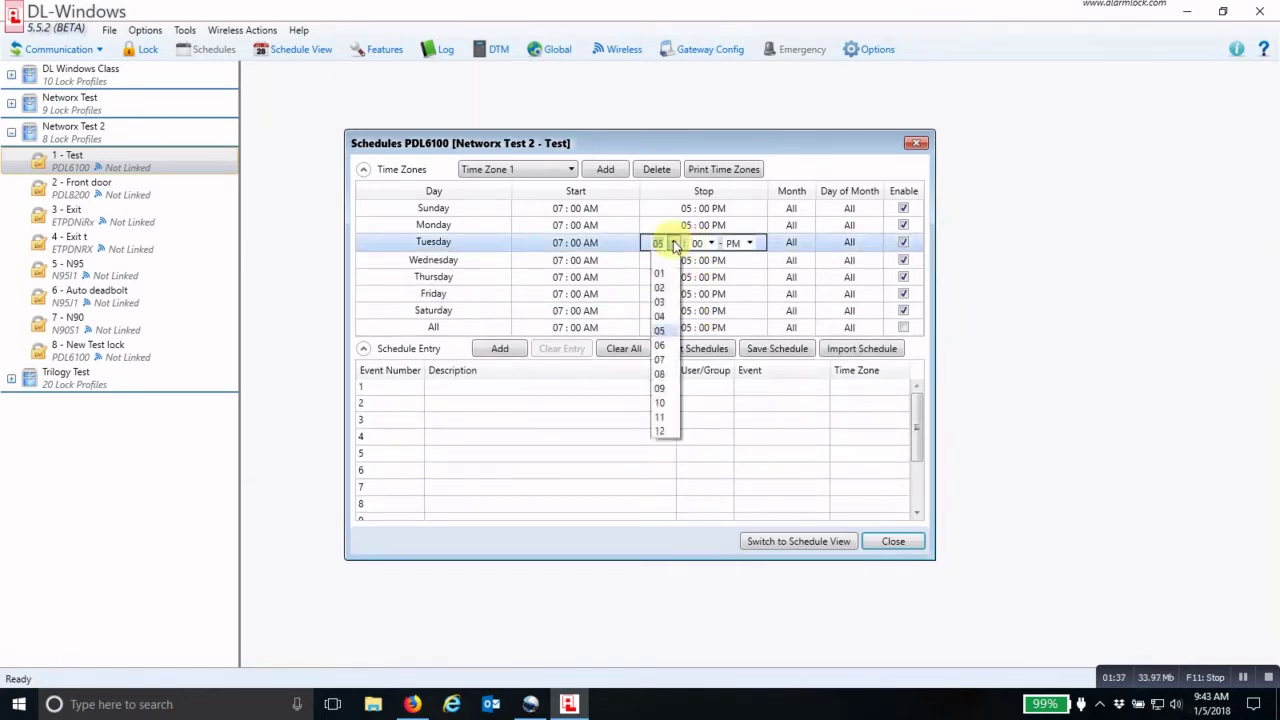
pyautogui.click(661, 316)
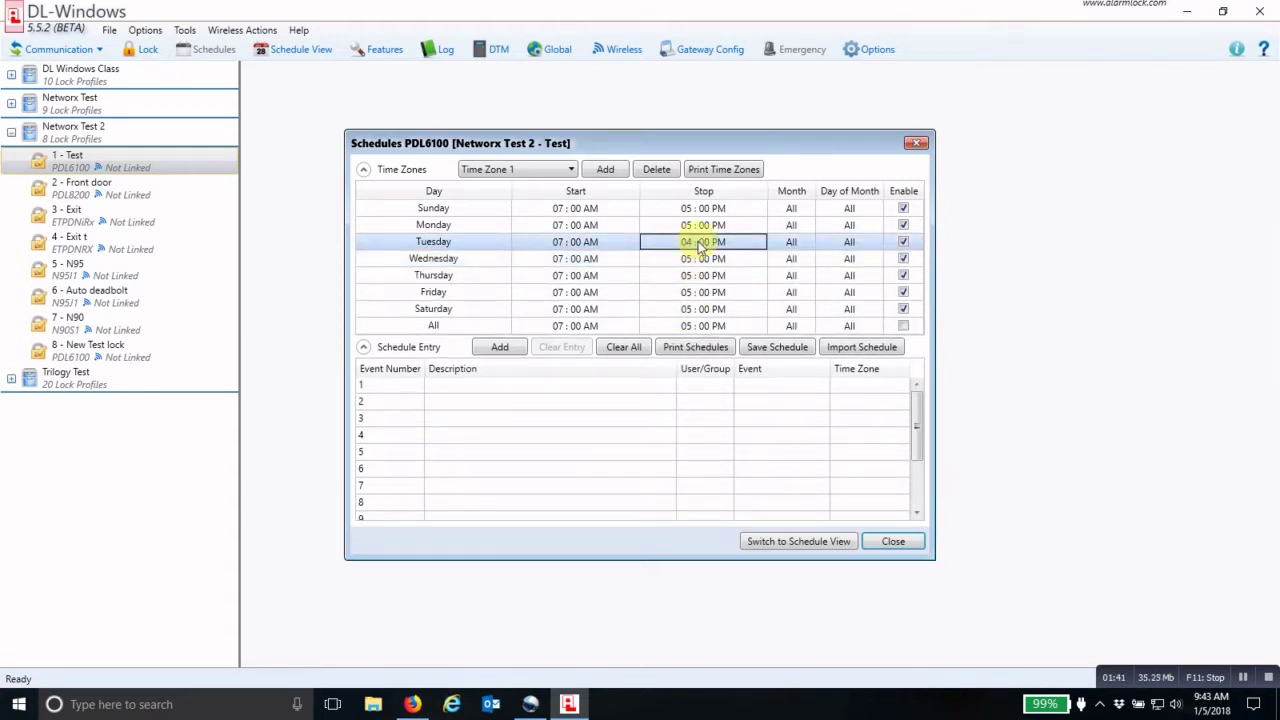
pyautogui.rightClick(700, 248)
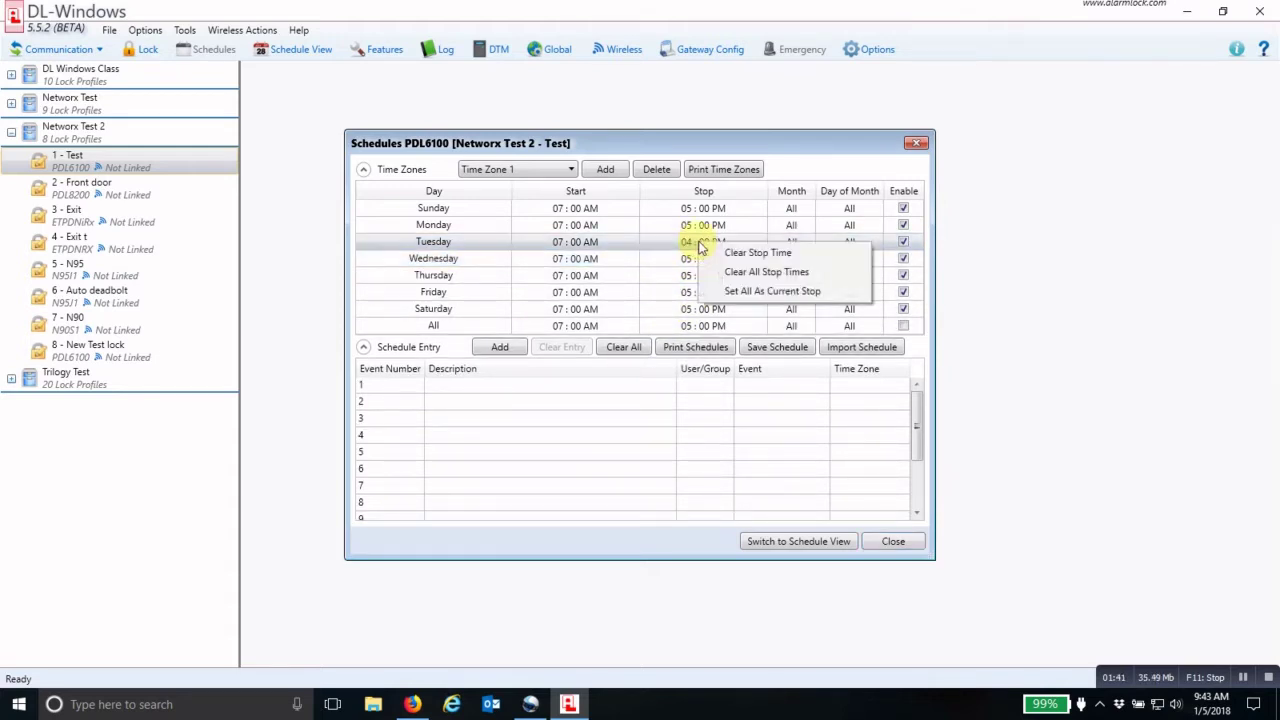
pyautogui.click(774, 292)
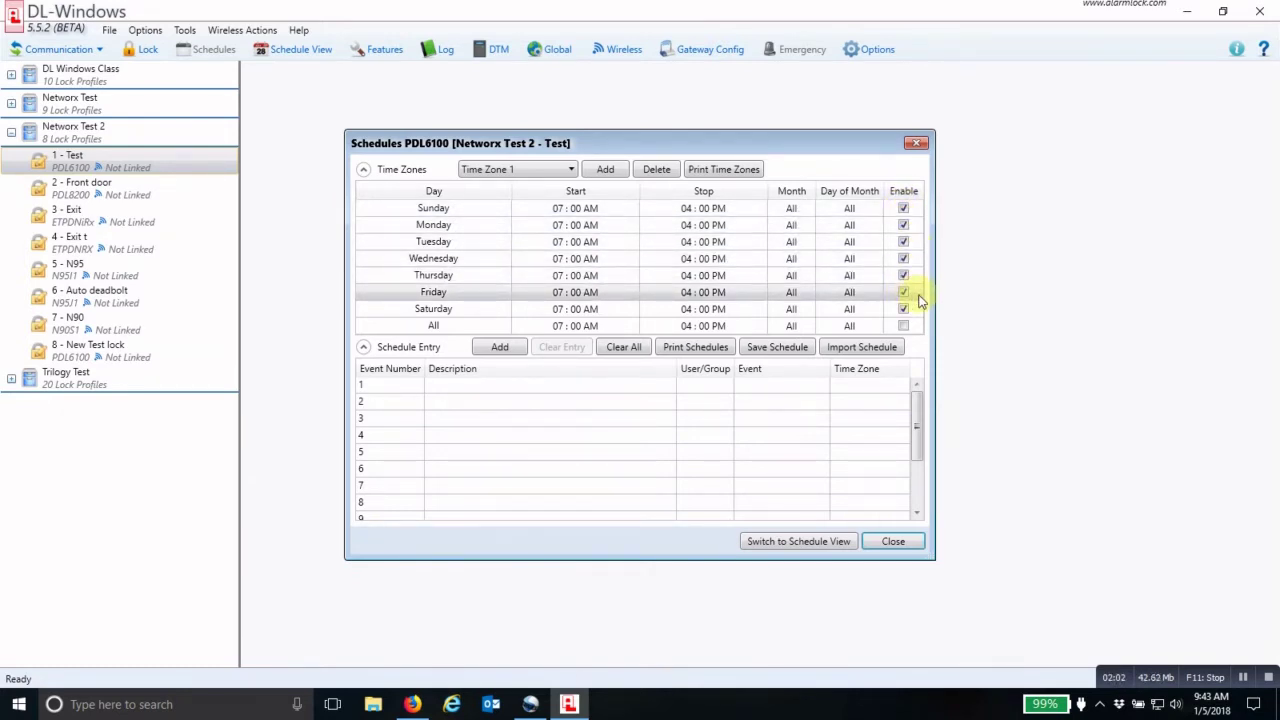
pyautogui.click(903, 208)
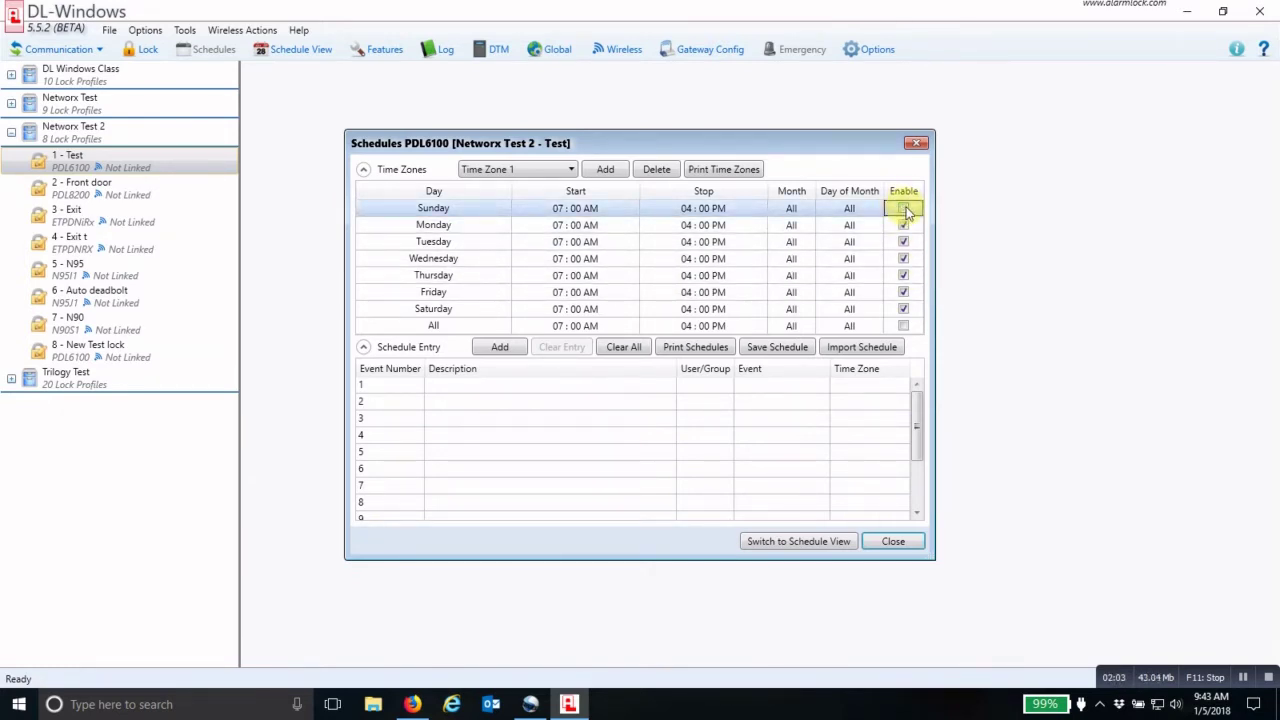
pyautogui.click(904, 309)
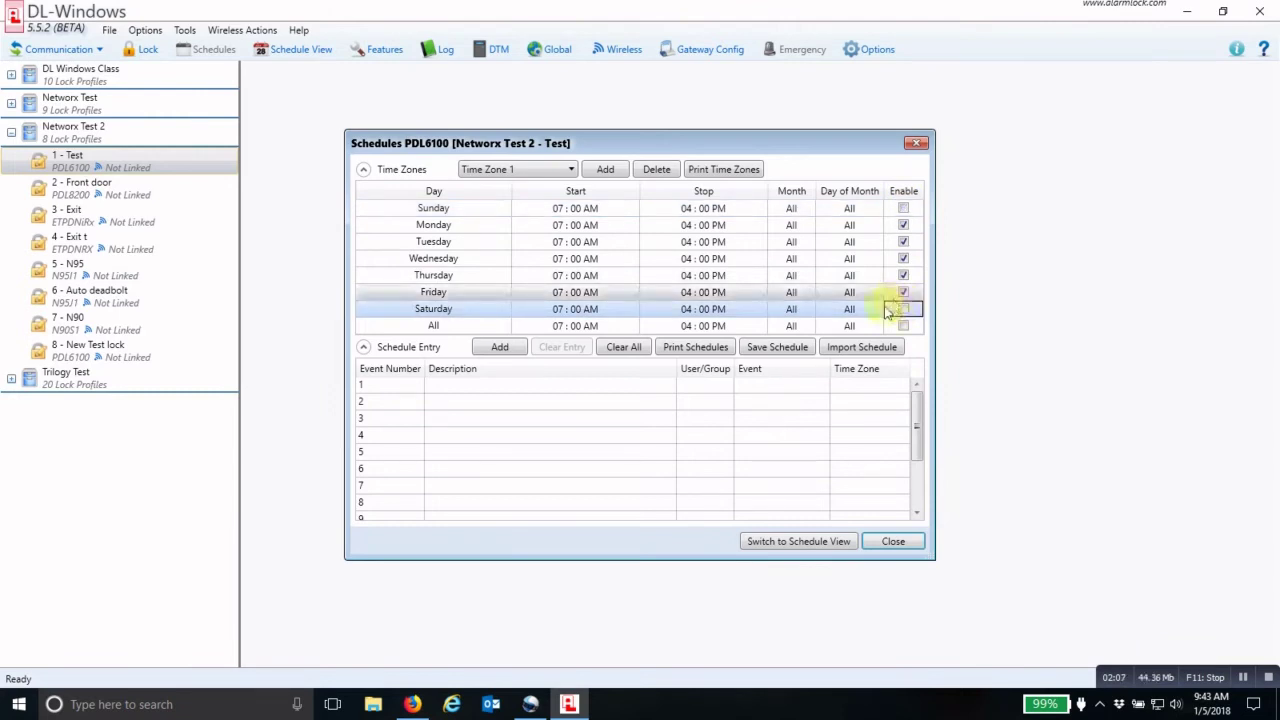
# Enter the description 'Enable User 13 M-F 7a-4p' for schedule entry 1.
pyautogui.click(451, 387)
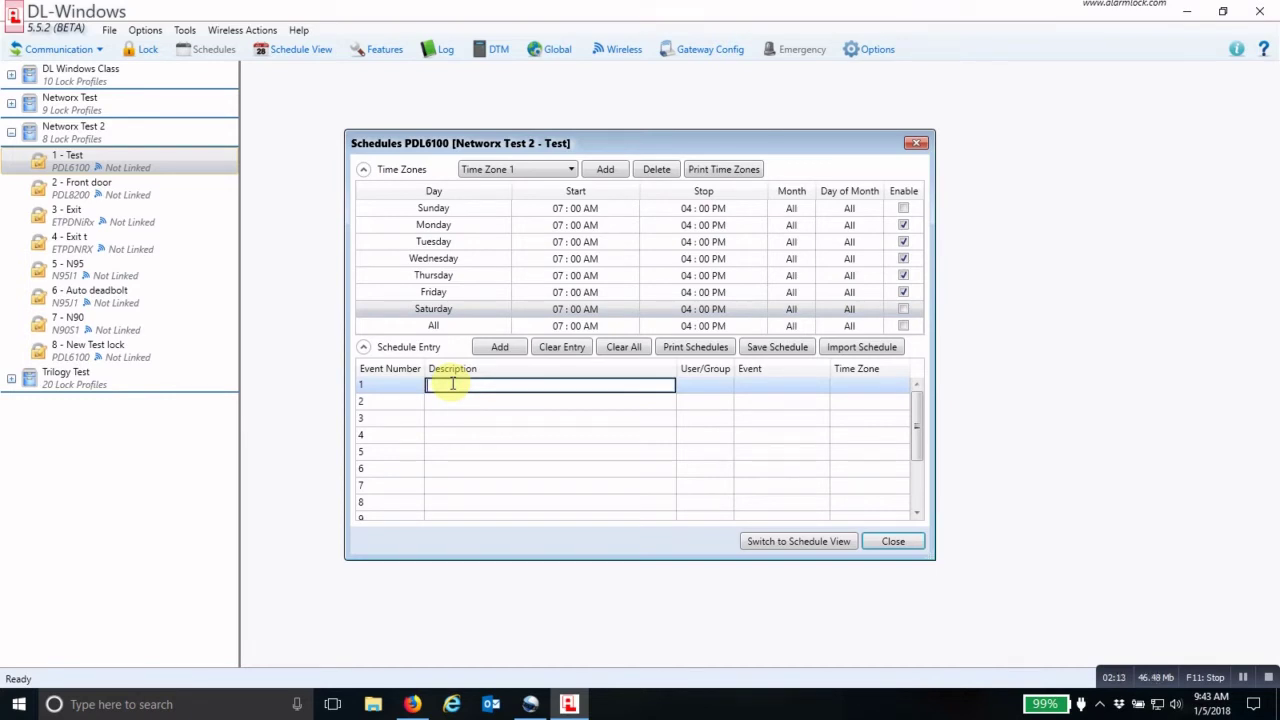
pyautogui.write('Enable')
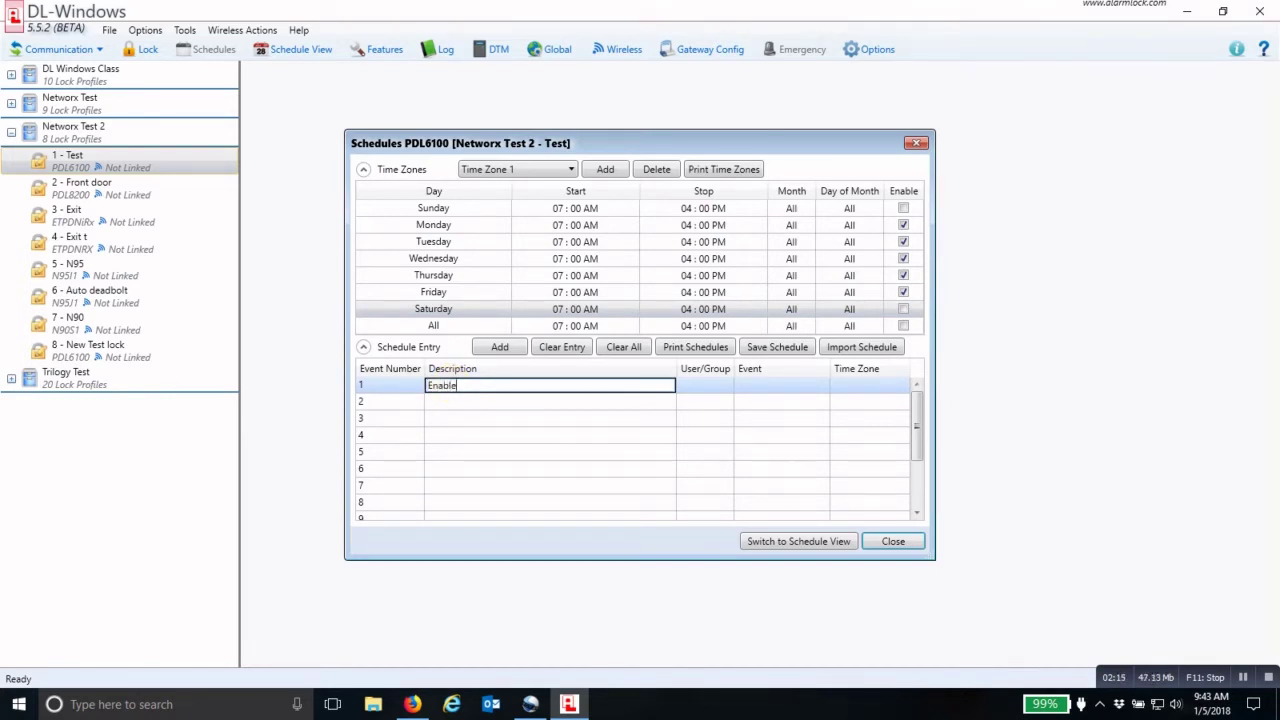
pyautogui.write(' User 13 M-F 7a-4p')
pyautogui.click(703, 388)
# Assign user 13 to schedule entry 1.
pyautogui.click(703, 388)
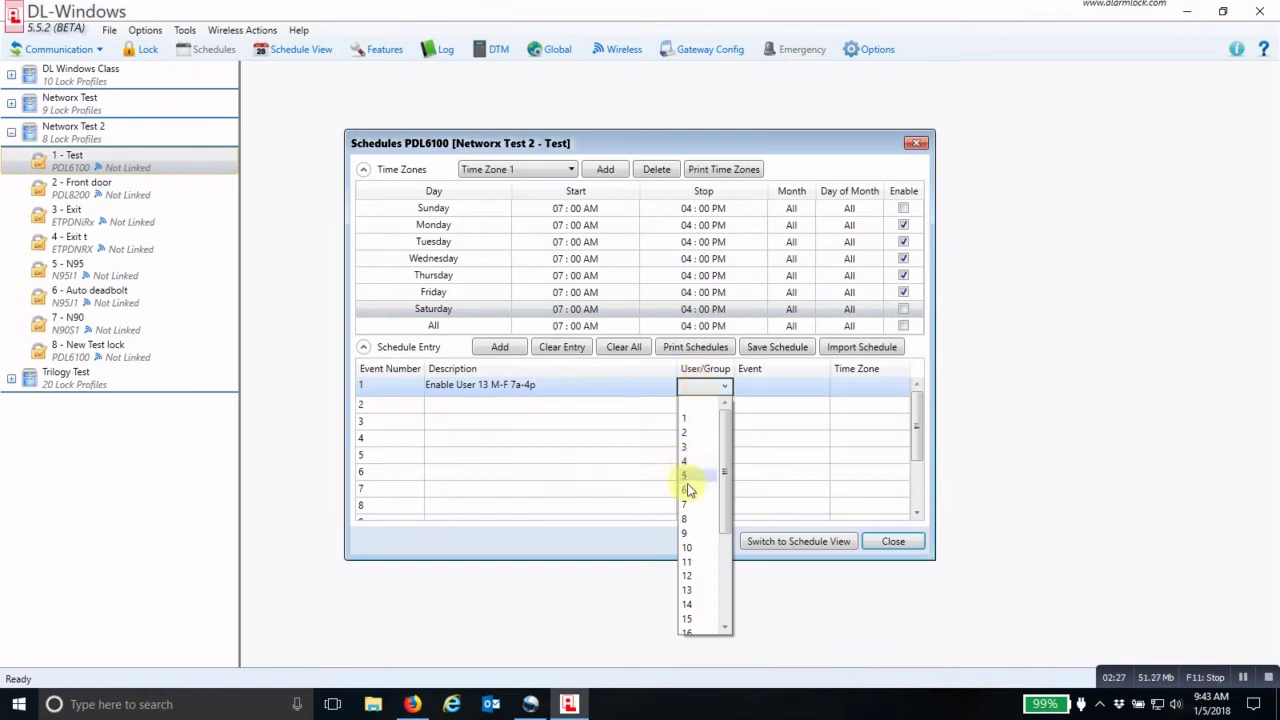
pyautogui.scroll(-5, 688, 515)
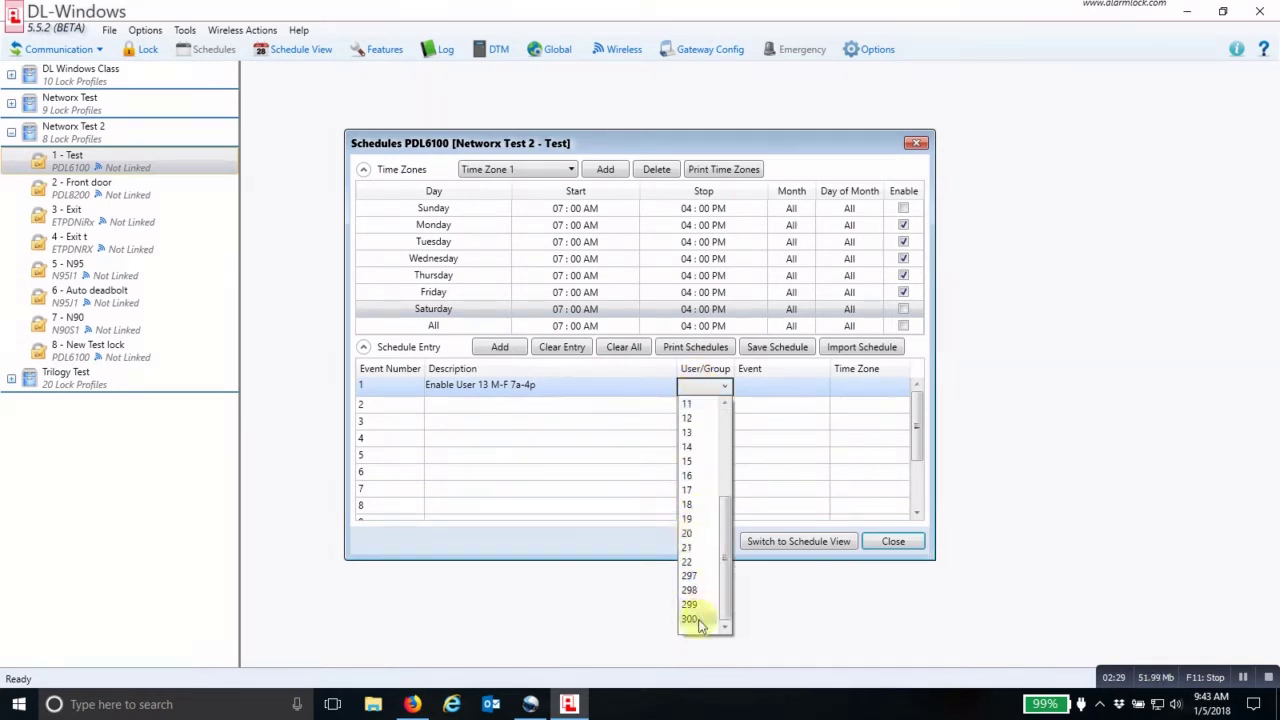
pyautogui.scroll(1, 701, 584)
pyautogui.scroll(2, 701, 584)
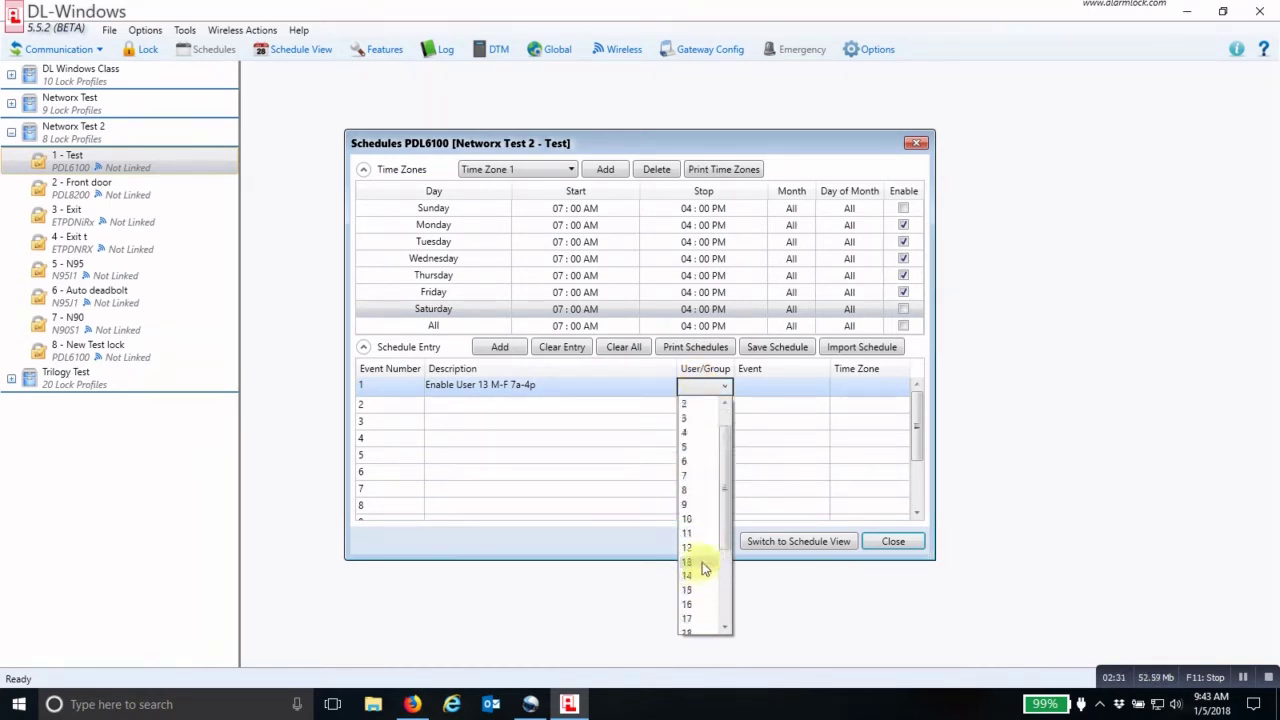
pyautogui.scroll(-2, 700, 483)
pyautogui.scroll(-1, 700, 483)
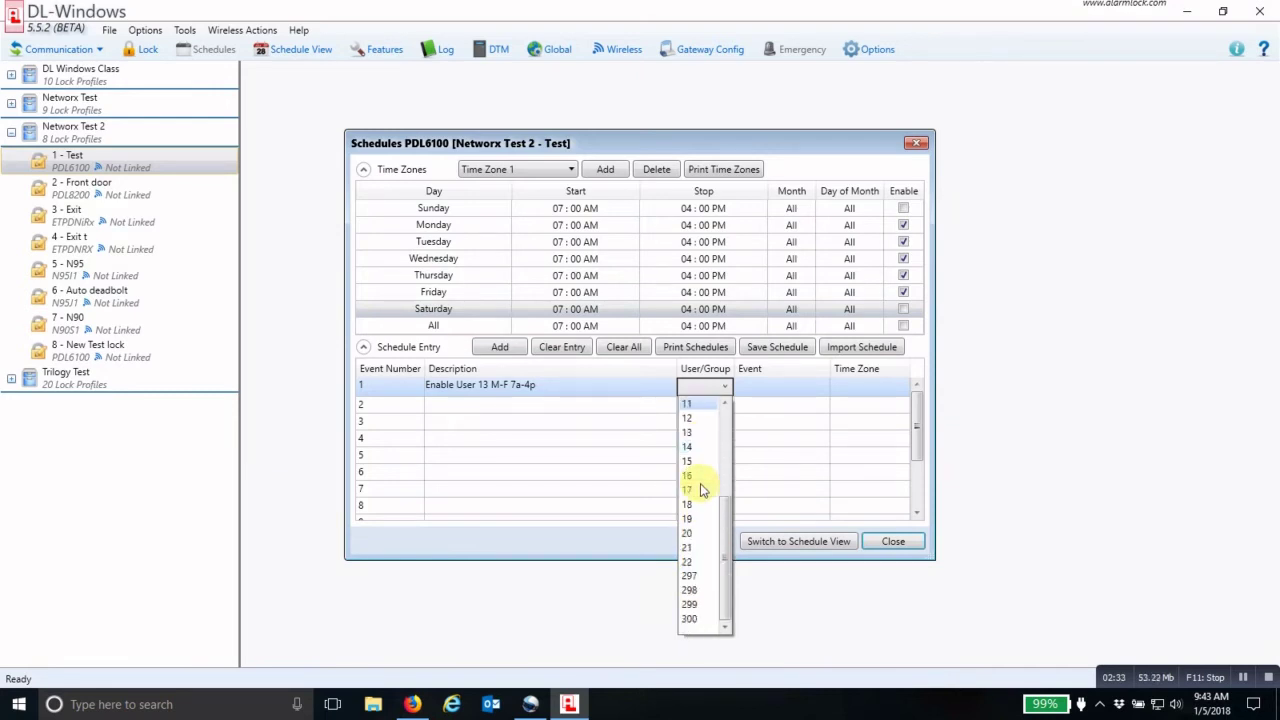
pyautogui.click(688, 431)
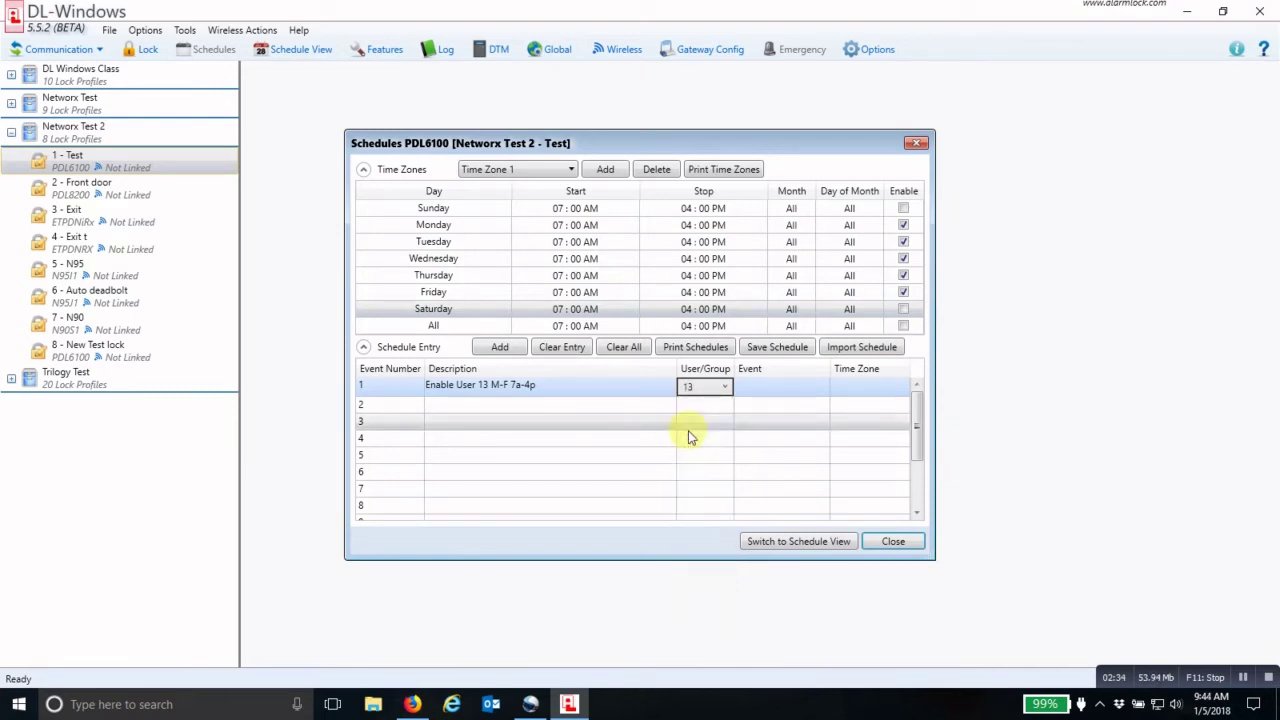
# Set entry 1's event to Enable User and its time zone to Time Zone 1.
pyautogui.click(789, 387)
pyautogui.click(789, 387)
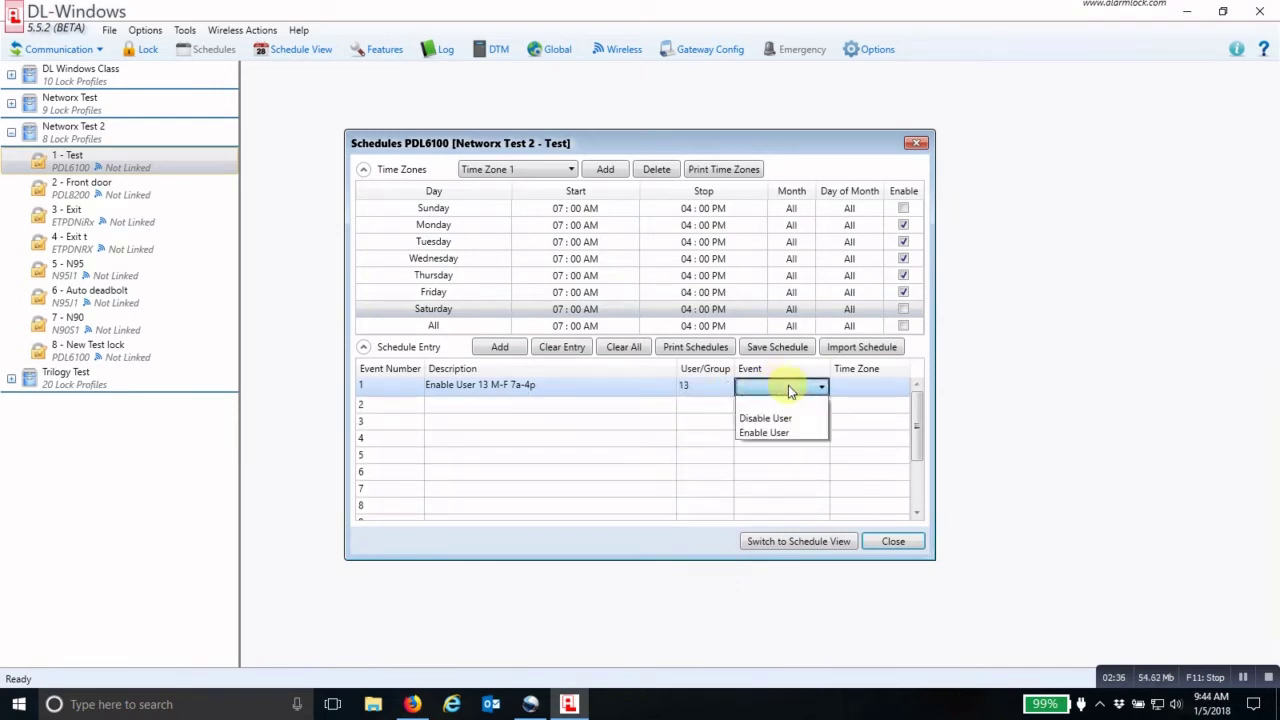
pyautogui.click(752, 433)
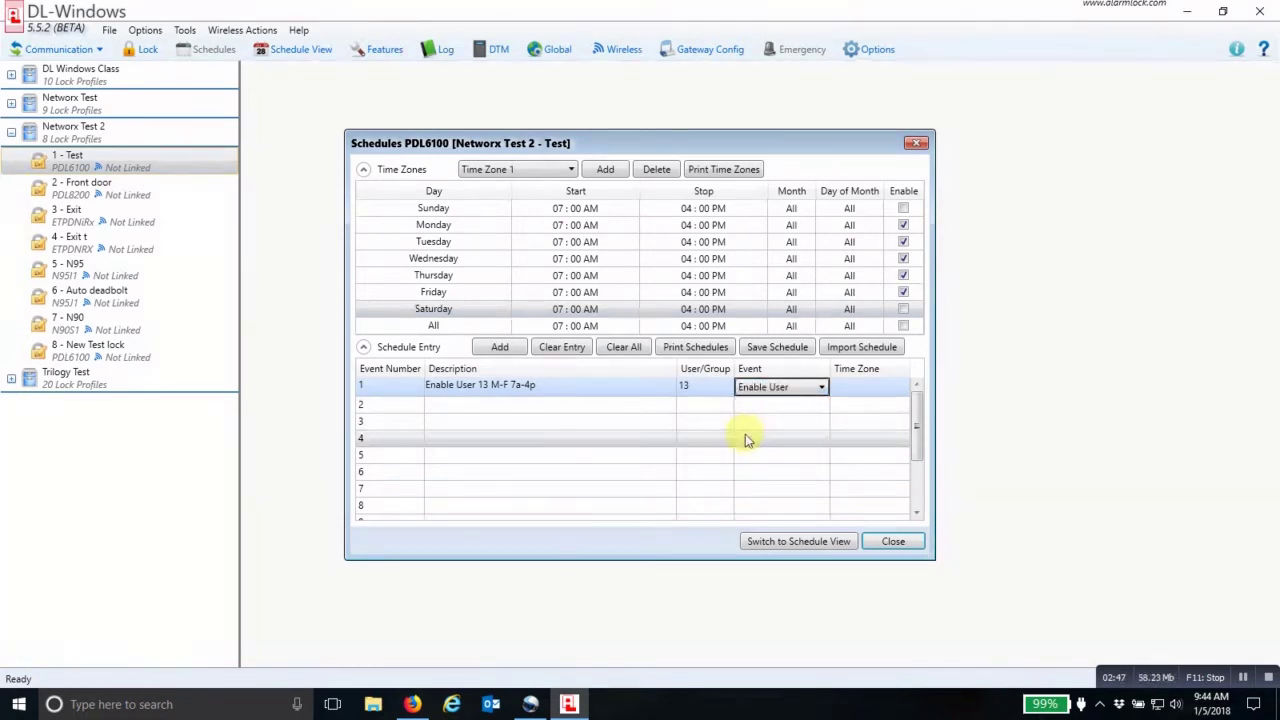
pyautogui.click(868, 393)
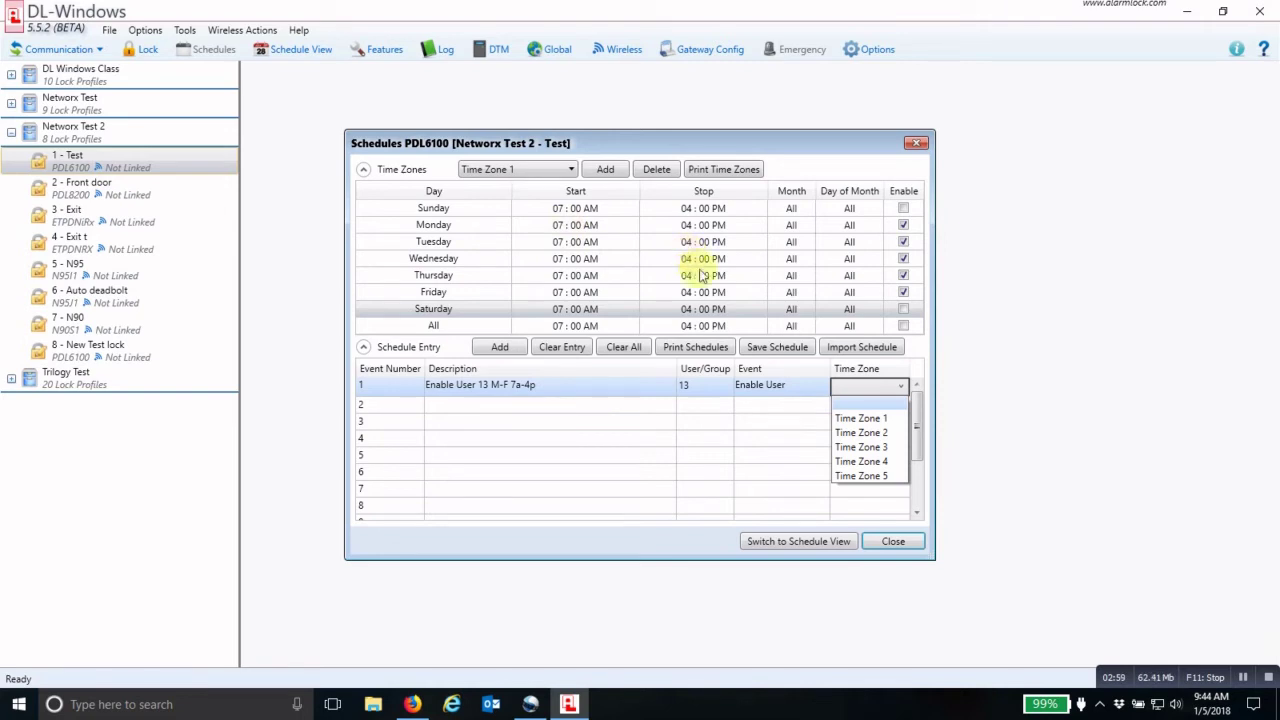
pyautogui.click(850, 419)
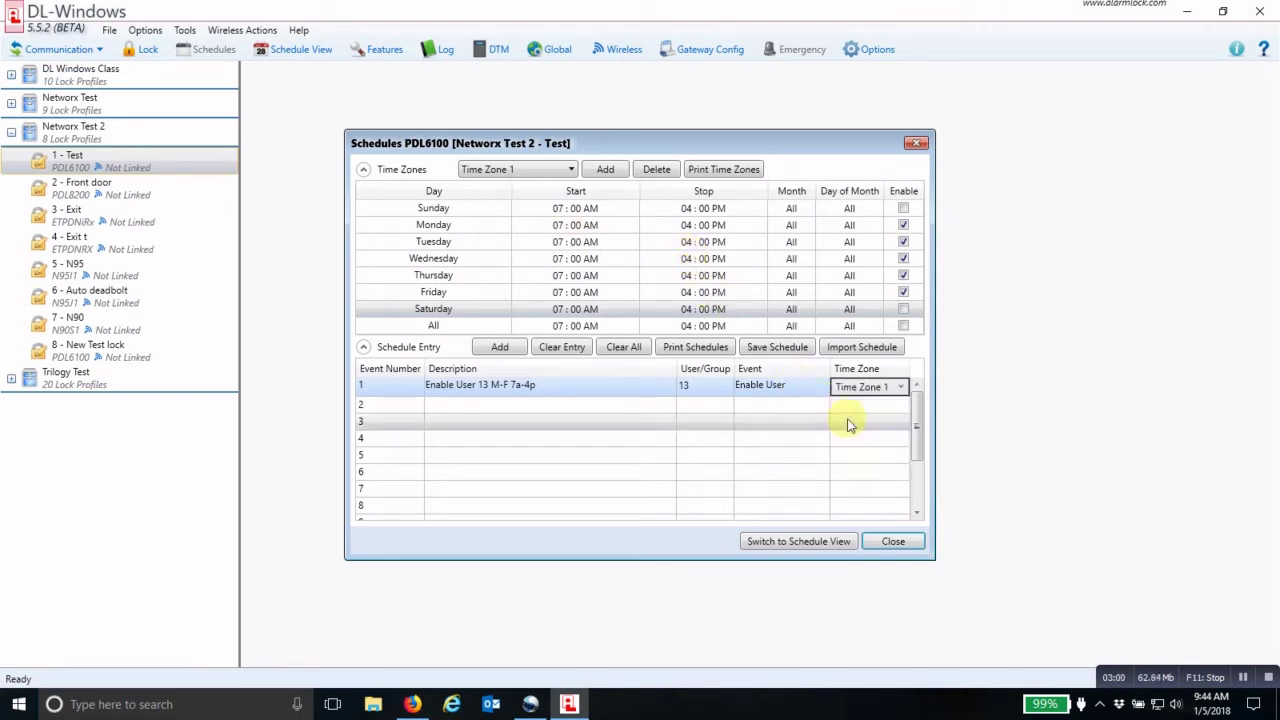
# Generate the Schedule View, overwriting old data, and check the 07:00 AM enable and 04:00 PM disable events.
pyautogui.click(767, 543)
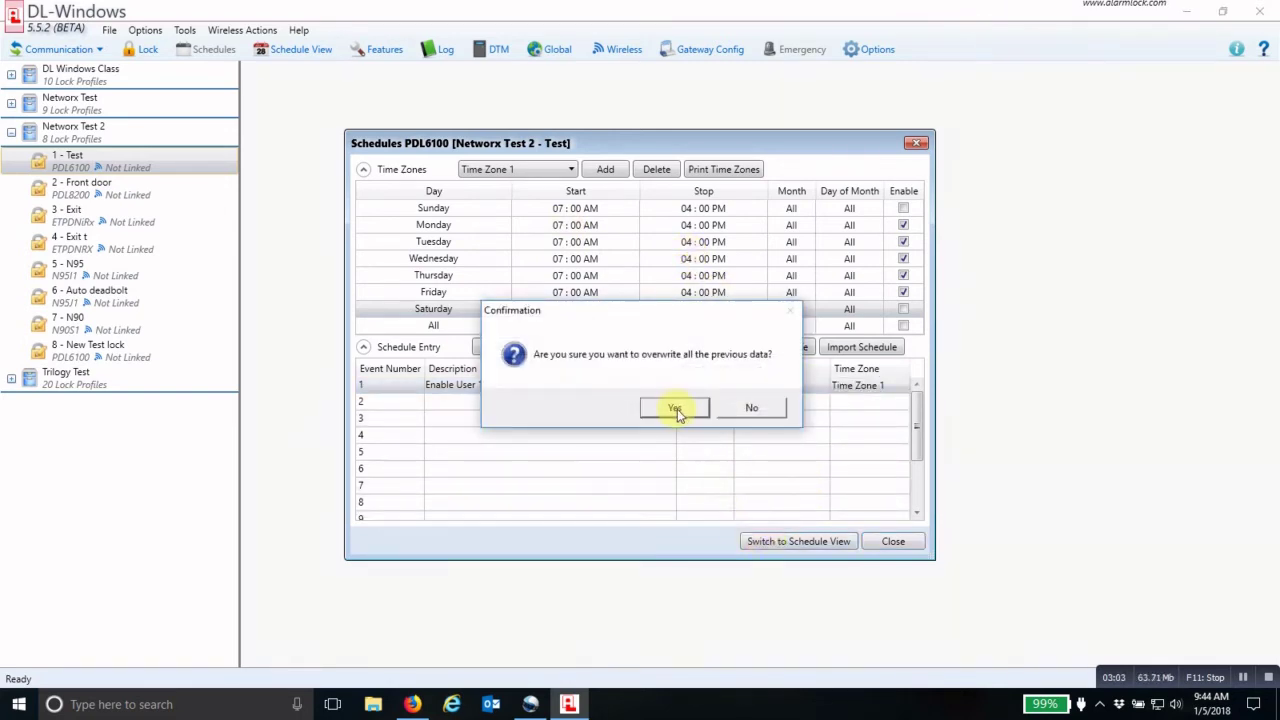
pyautogui.click(676, 408)
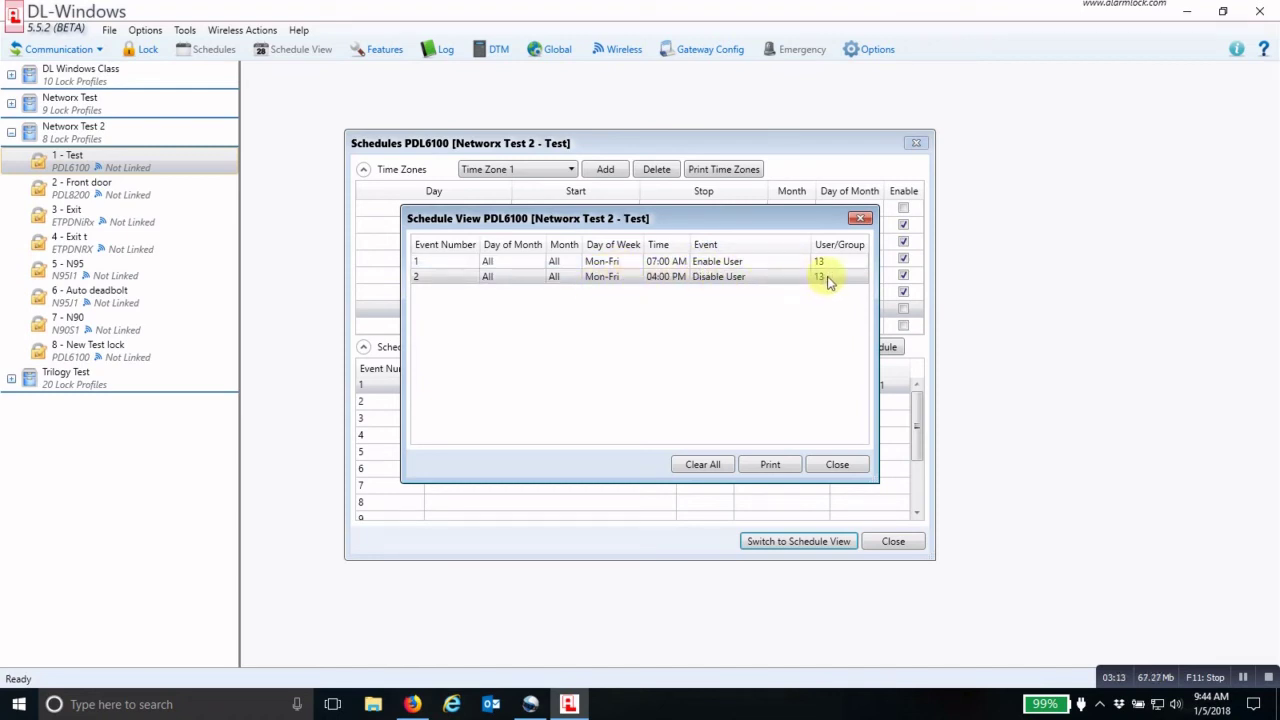
pyautogui.click(665, 278)
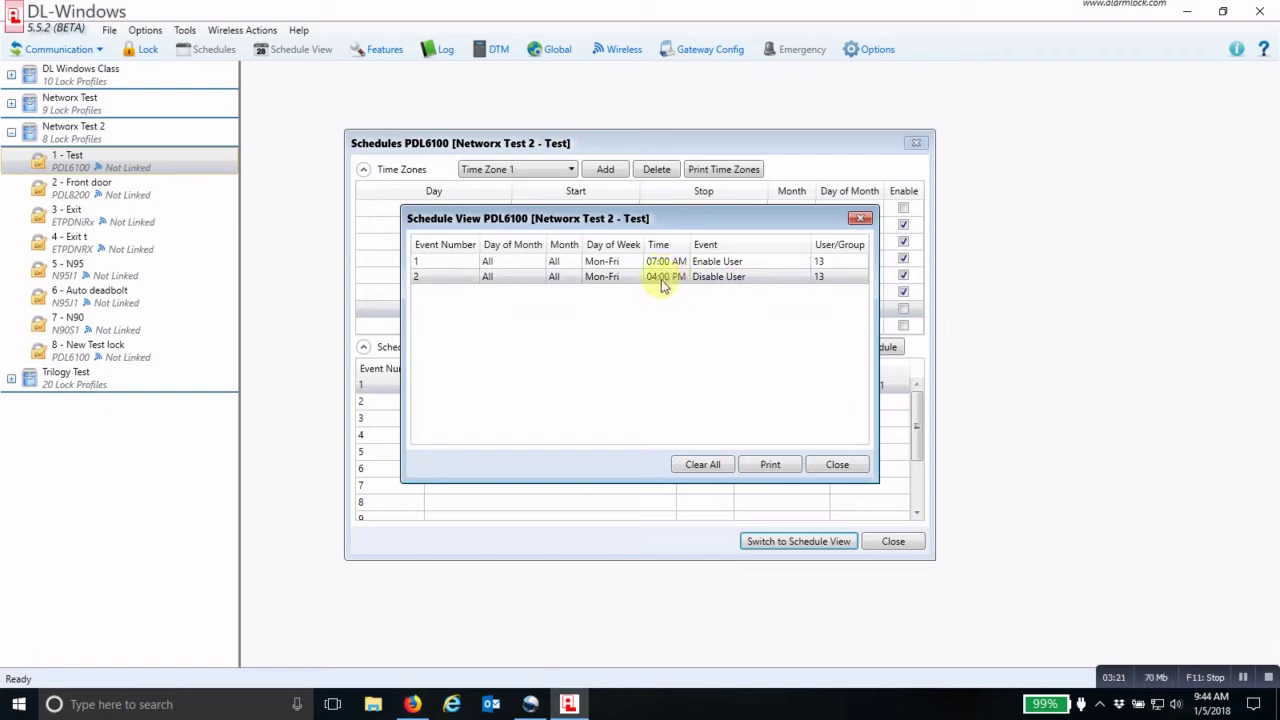